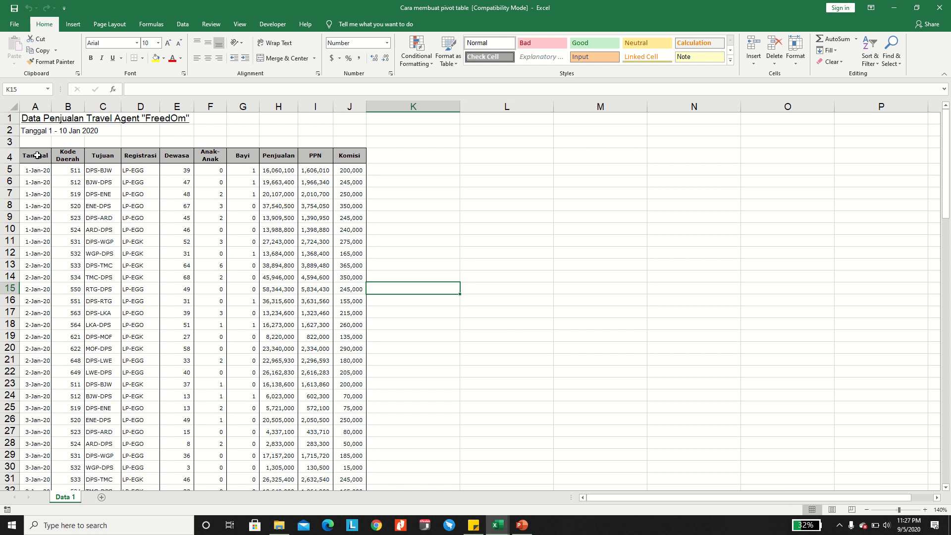
Examine each column heading of the sales table, from Tanggal across to Komisi
{"action": "left_click", "coordinate": [38, 155]}
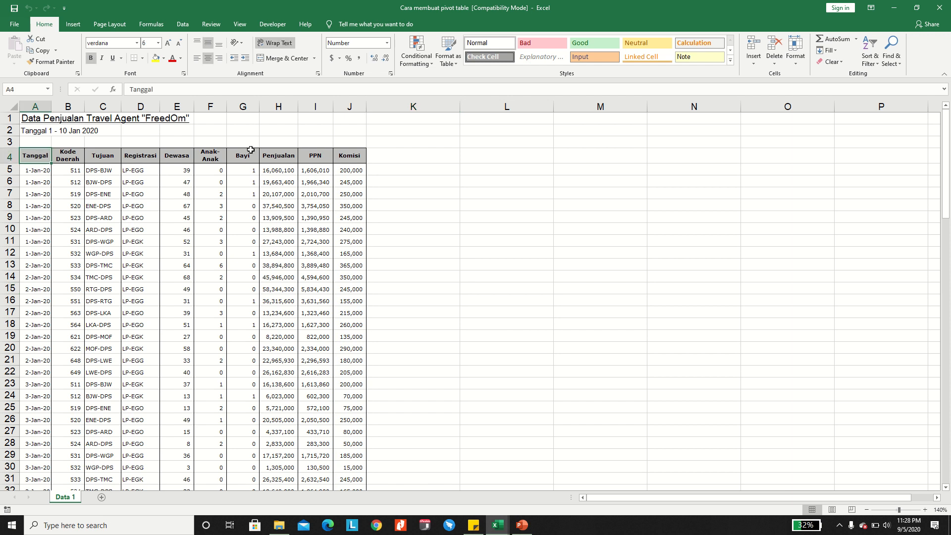
{"action": "left_click", "coordinate": [67, 156]}
{"action": "left_click", "coordinate": [97, 156]}
{"action": "left_click", "coordinate": [139, 156]}
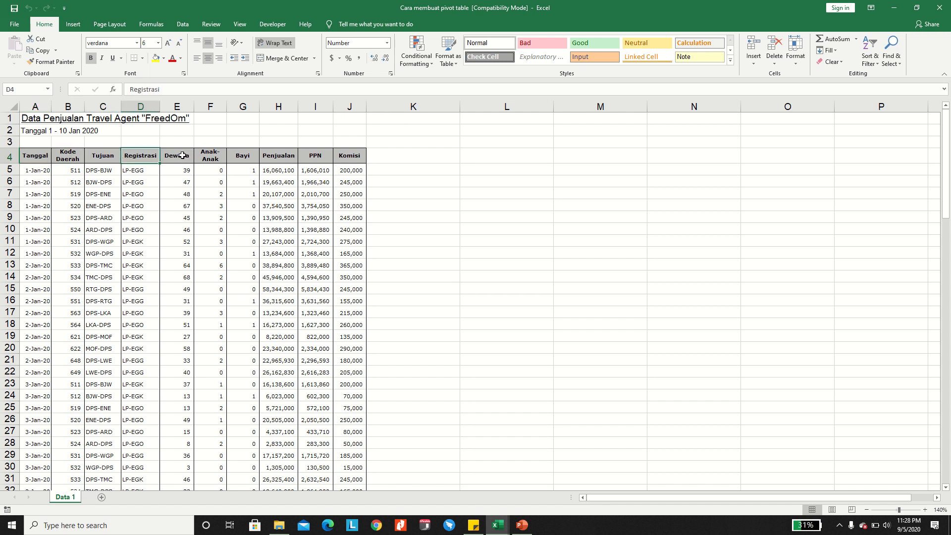
{"action": "left_click", "coordinate": [180, 158]}
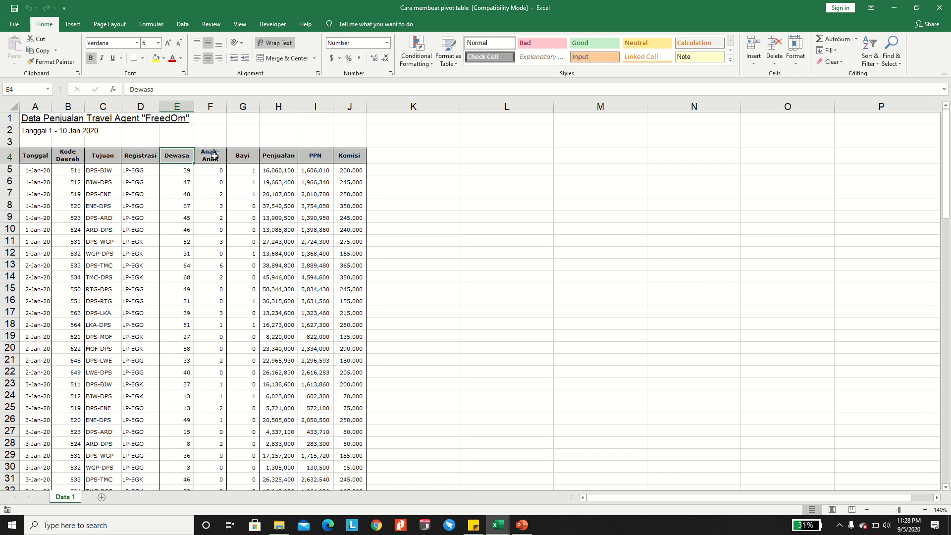
{"action": "left_click", "coordinate": [215, 156]}
{"action": "left_click", "coordinate": [240, 157]}
{"action": "left_click", "coordinate": [283, 156]}
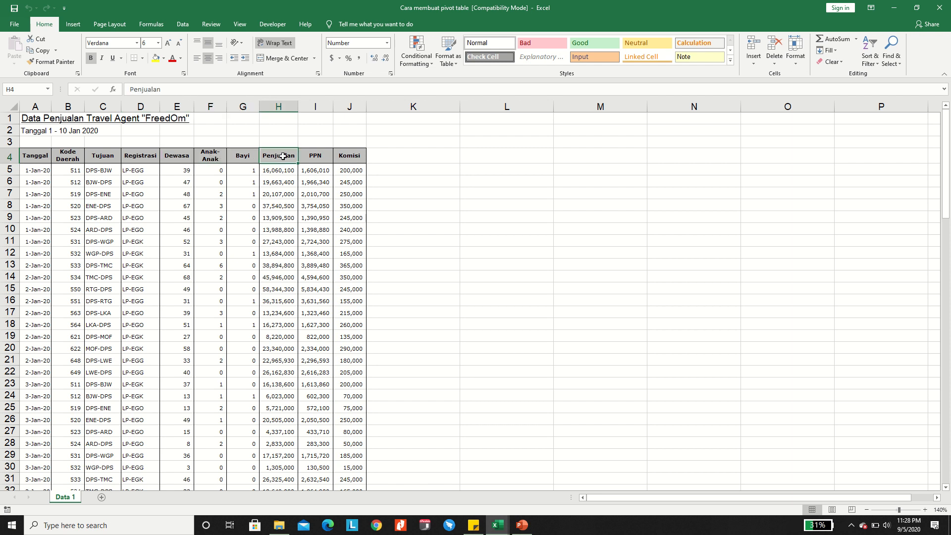
{"action": "left_click", "coordinate": [318, 156]}
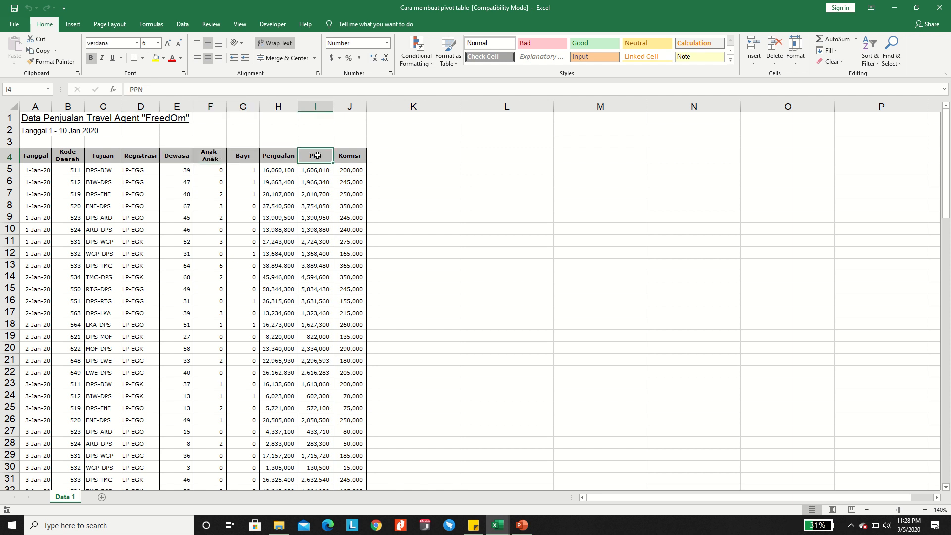
{"action": "left_click", "coordinate": [353, 158]}
Create a PivotTable on a new worksheet from the full sales table, range A4:J105 including its headings
{"action": "left_click", "coordinate": [33, 153]}
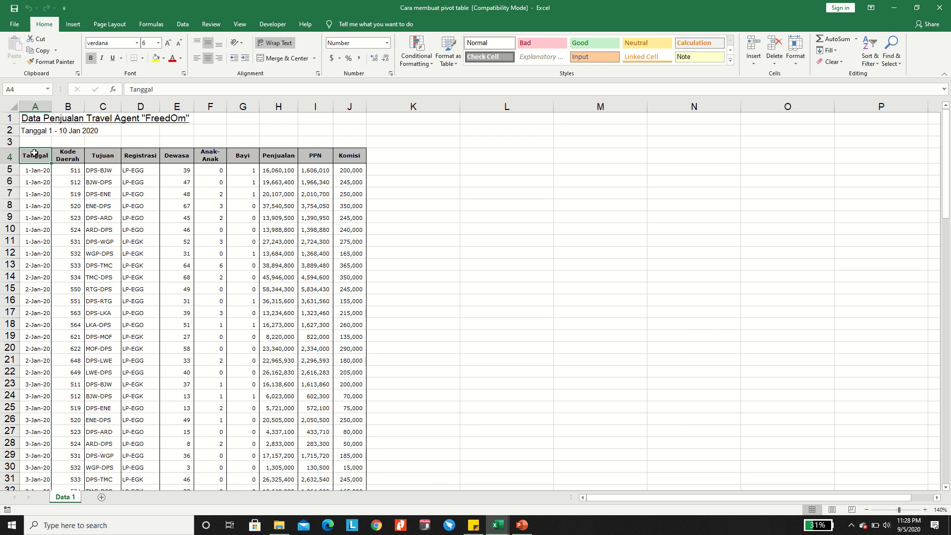
{"action": "left_click_drag", "start_coordinate": [34, 153], "coordinate": [356, 160]}
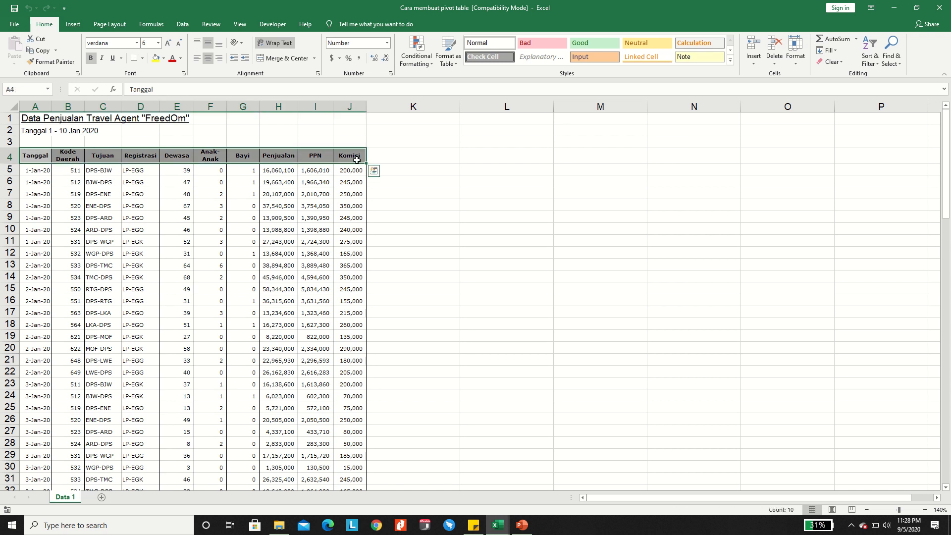
{"action": "key", "text": "ctrl+shift+Down"}
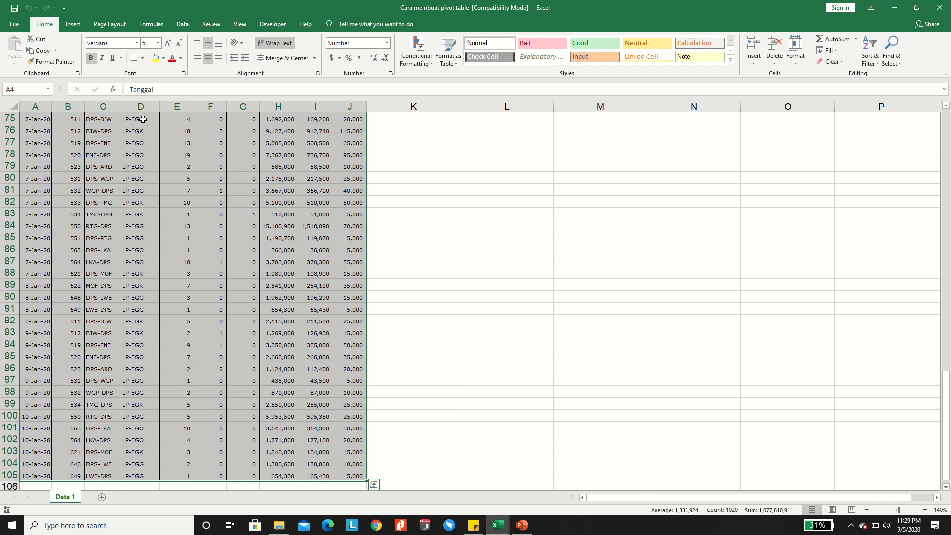
{"action": "left_click", "coordinate": [72, 26]}
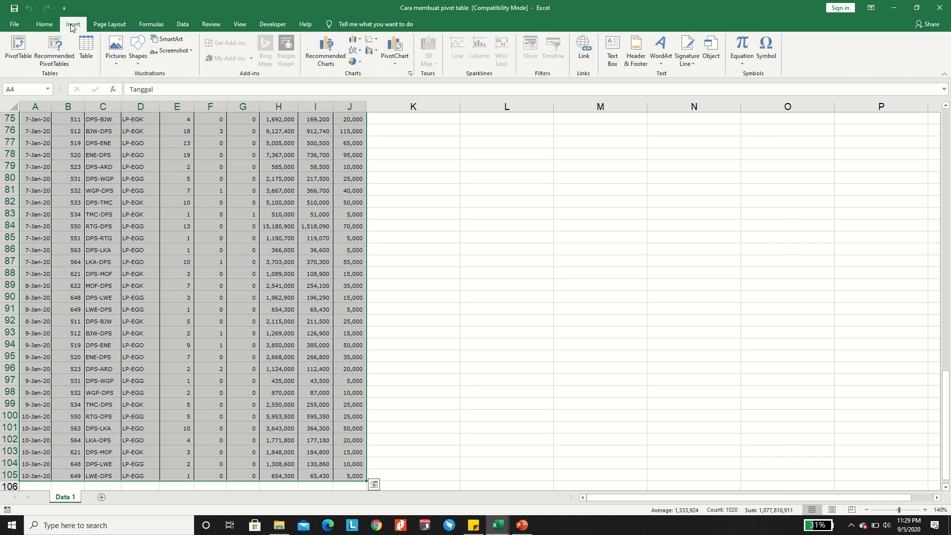
{"action": "left_click", "coordinate": [18, 56]}
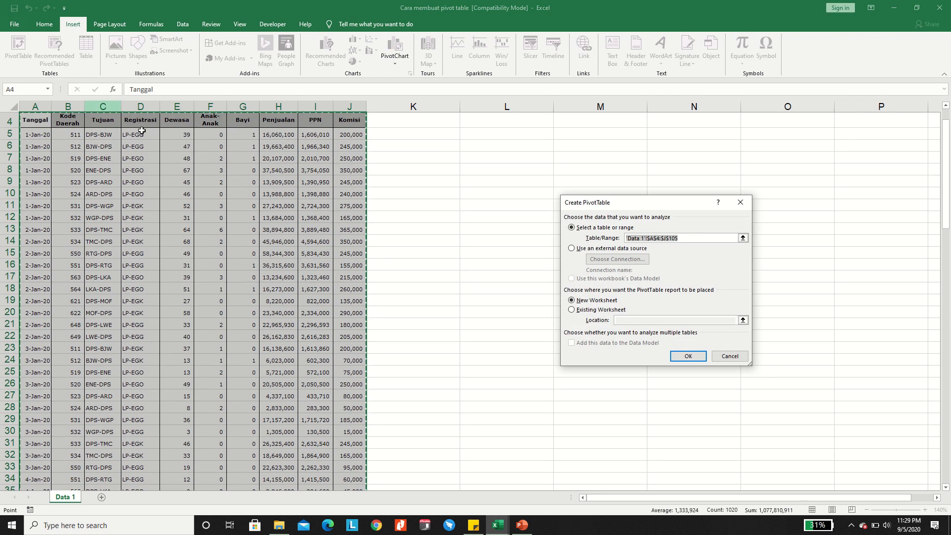
{"action": "left_click", "coordinate": [700, 356]}
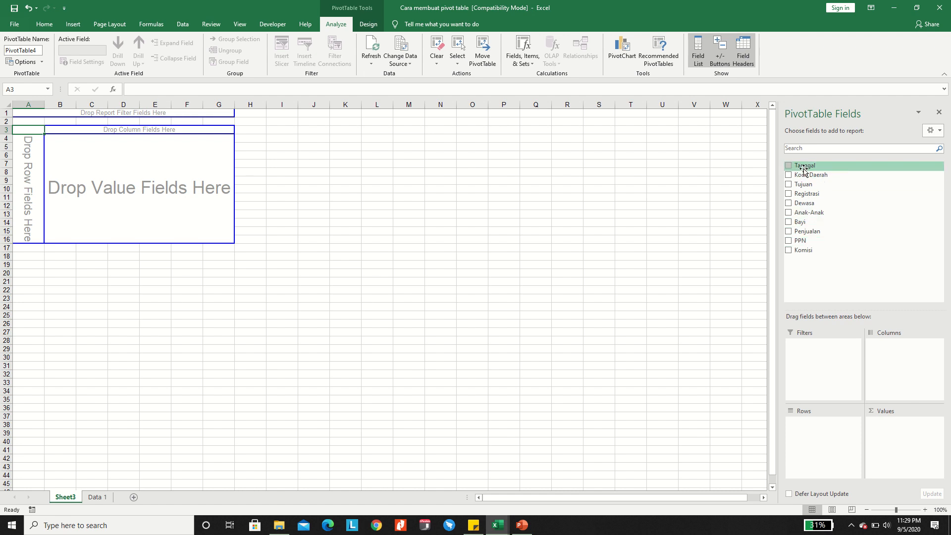
Set Tanggal and Registrasi as PivotTable filters, with Kode Daerah and Tujuan as row fields
{"action": "left_click_drag", "start_coordinate": [803, 170], "coordinate": [823, 344]}
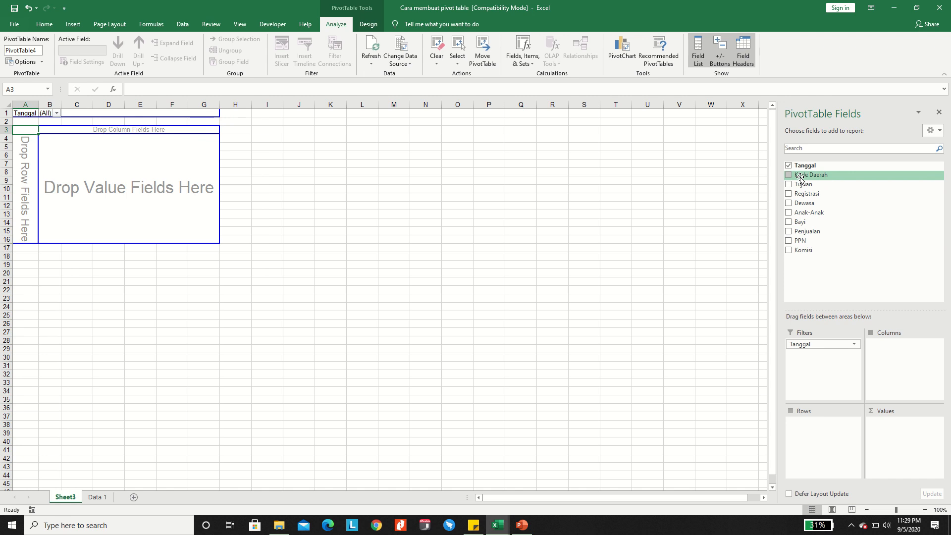
{"action": "left_click_drag", "start_coordinate": [800, 178], "coordinate": [837, 422]}
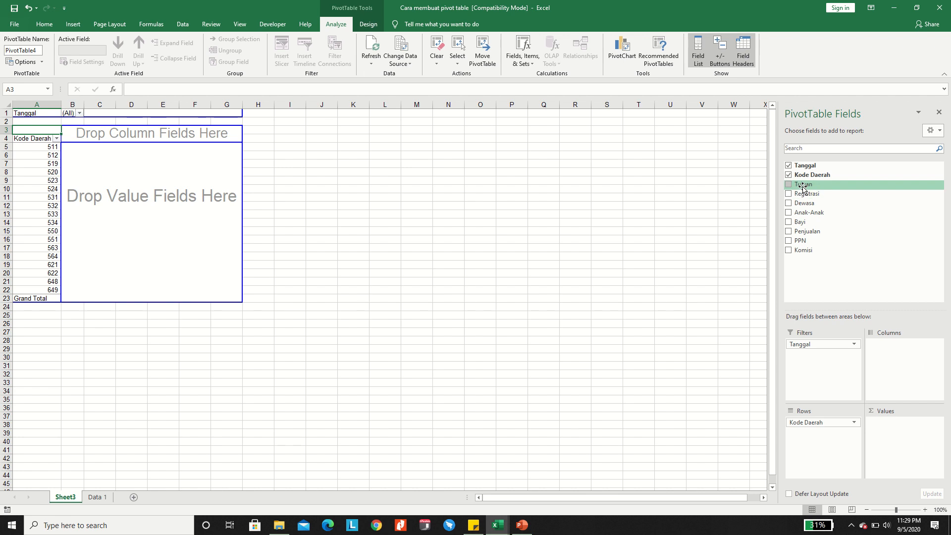
{"action": "left_click_drag", "start_coordinate": [802, 184], "coordinate": [834, 438]}
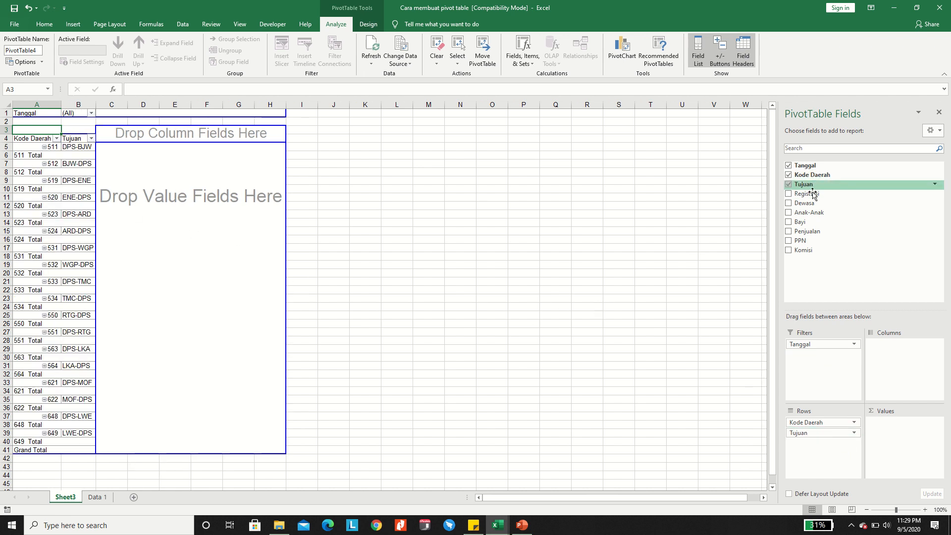
{"action": "left_click_drag", "start_coordinate": [813, 197], "coordinate": [804, 369]}
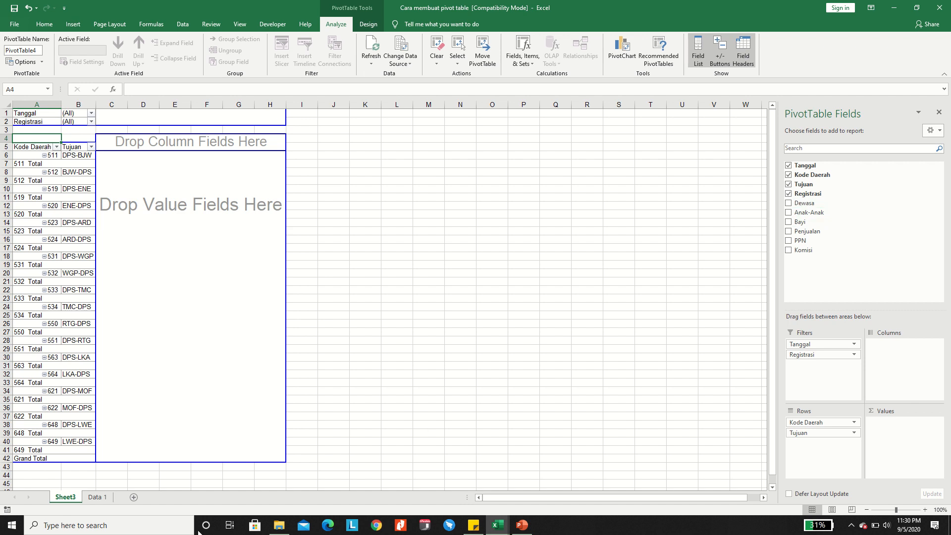
Check the Dewasa and Anak-Anak figures on the Data 1 sheet and add Dewasa to the PivotTable values on Sheet3
{"action": "left_click", "coordinate": [97, 497]}
{"action": "left_click", "coordinate": [191, 139]}
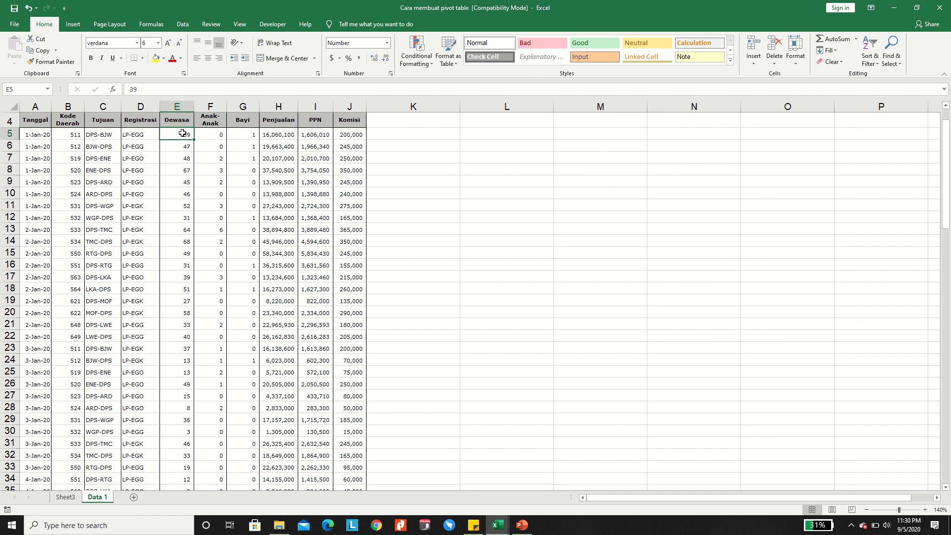
{"action": "left_click", "coordinate": [209, 132]}
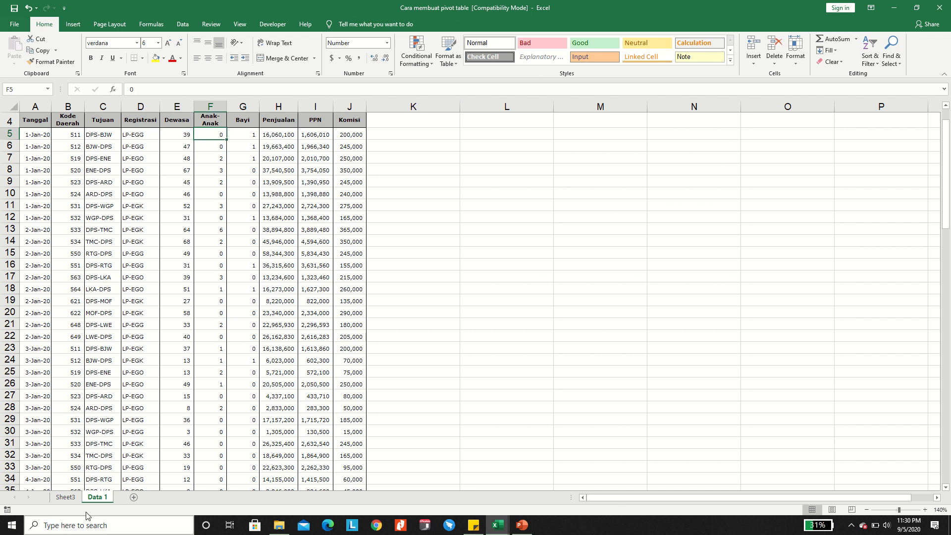
{"action": "left_click", "coordinate": [66, 497]}
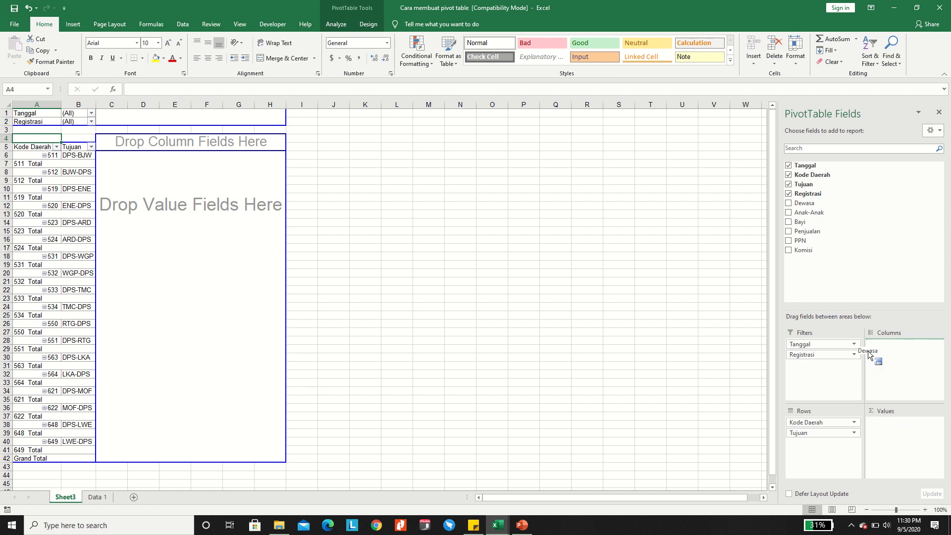
{"action": "left_click", "coordinate": [791, 205]}
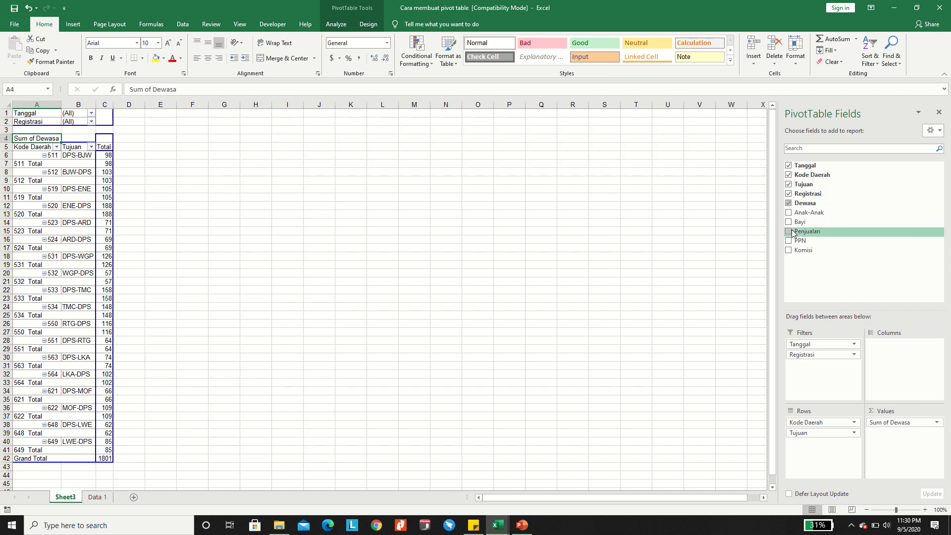
{"action": "left_click", "coordinate": [792, 205]}
{"action": "left_click", "coordinate": [793, 205]}
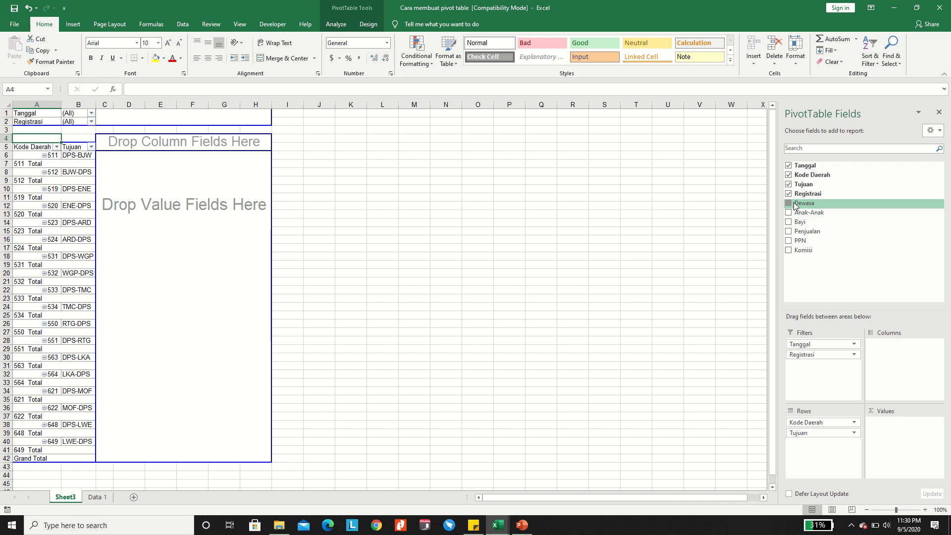
{"action": "left_click", "coordinate": [797, 207]}
{"action": "left_click_drag", "start_coordinate": [798, 207], "coordinate": [899, 425]}
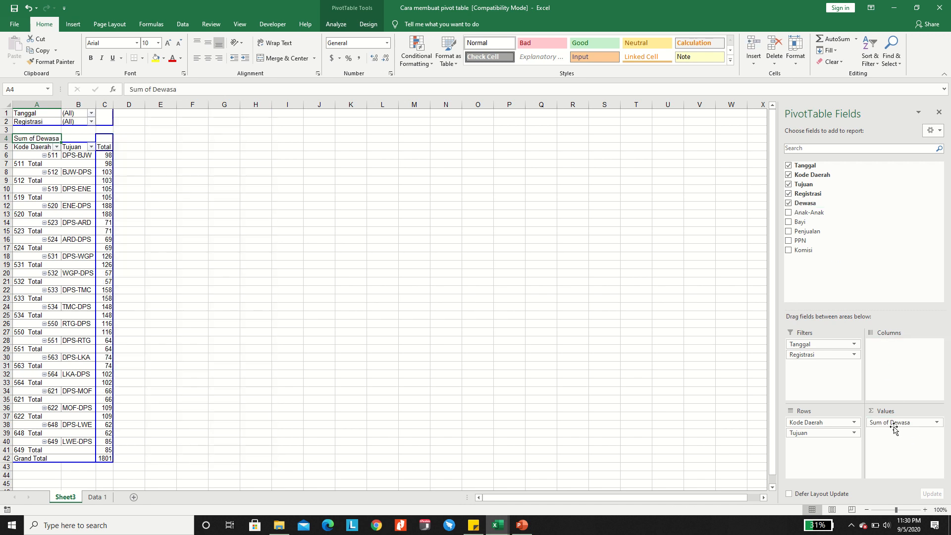
Add Anak-Anak, Bayi, Penjualan, PPN and Komisi to the PivotTable as summed values
{"action": "left_click", "coordinate": [790, 213]}
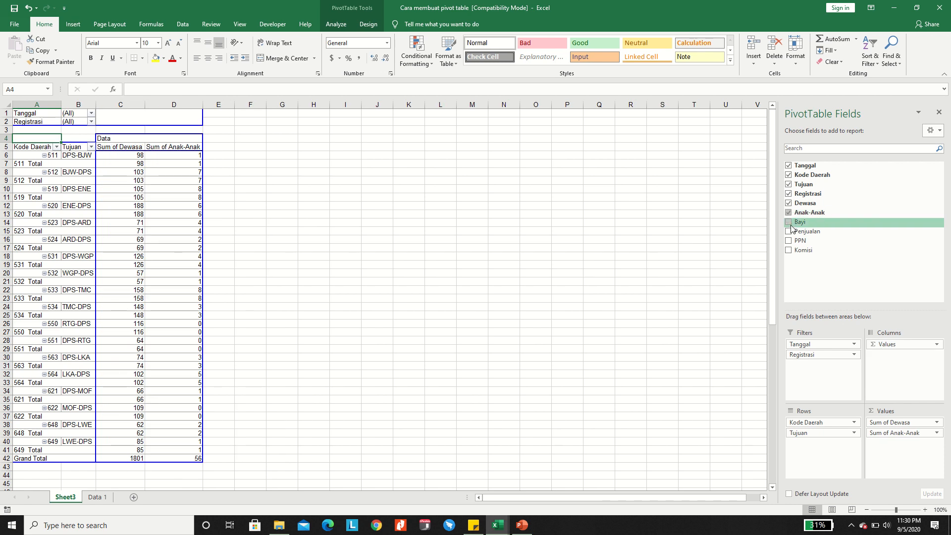
{"action": "left_click", "coordinate": [790, 223]}
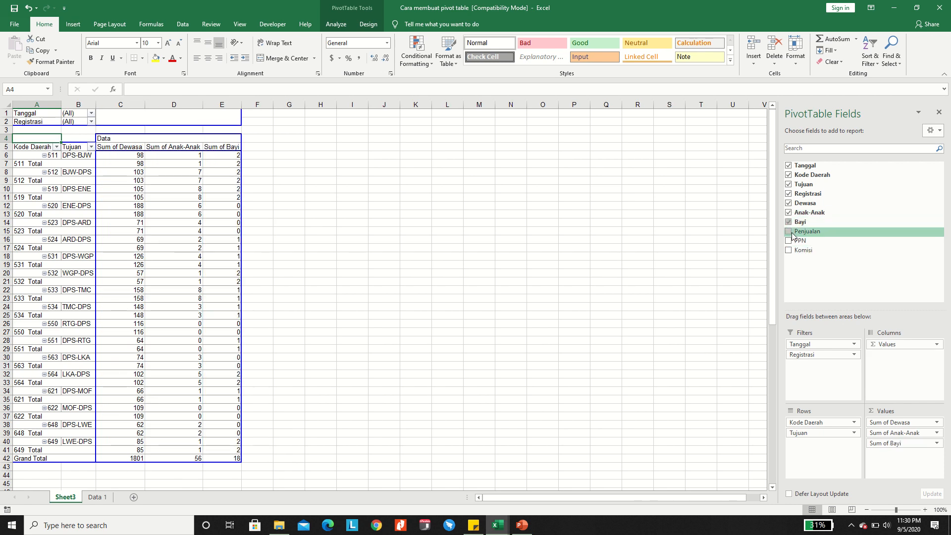
{"action": "left_click", "coordinate": [790, 232]}
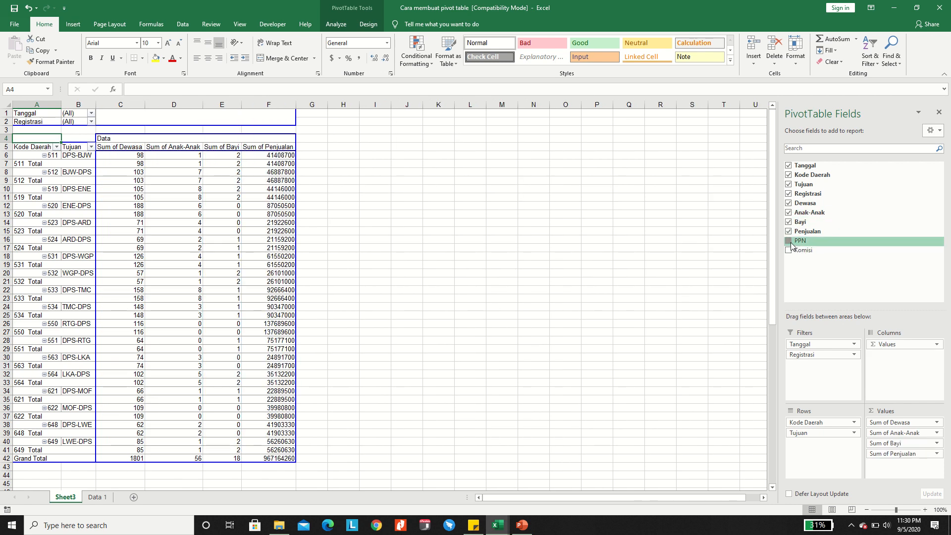
{"action": "left_click", "coordinate": [789, 241]}
{"action": "left_click", "coordinate": [789, 251]}
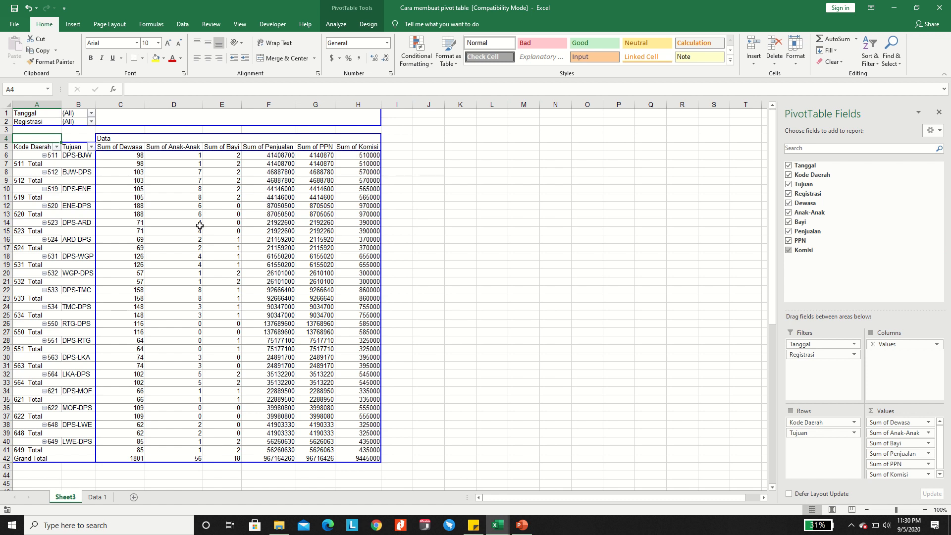
Change the PivotTable's report layout to Compact Form
{"action": "left_click", "coordinate": [340, 23]}
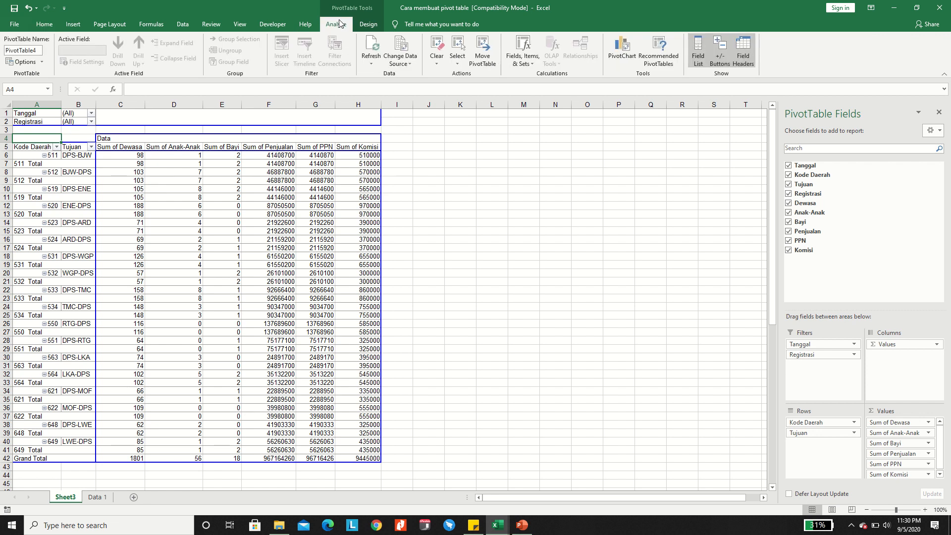
{"action": "left_click", "coordinate": [368, 24]}
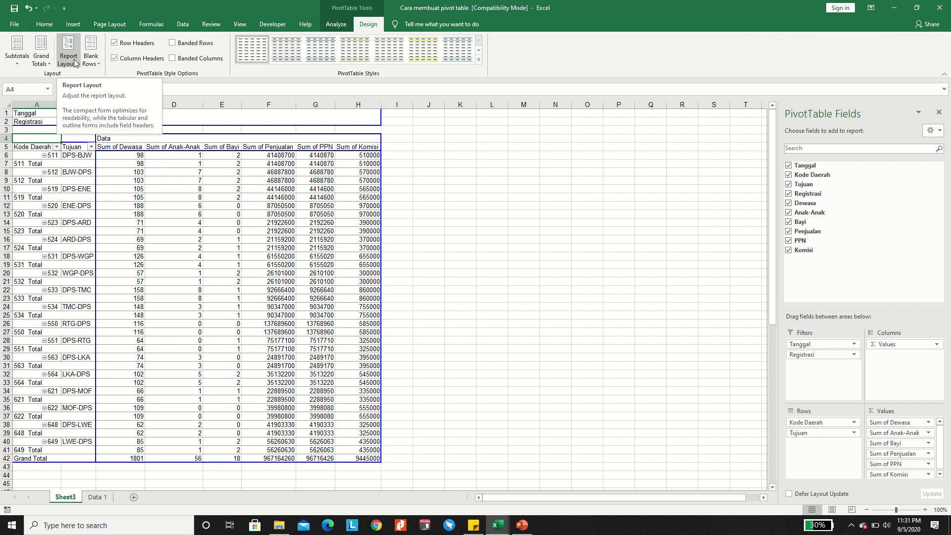
{"action": "left_click", "coordinate": [336, 26]}
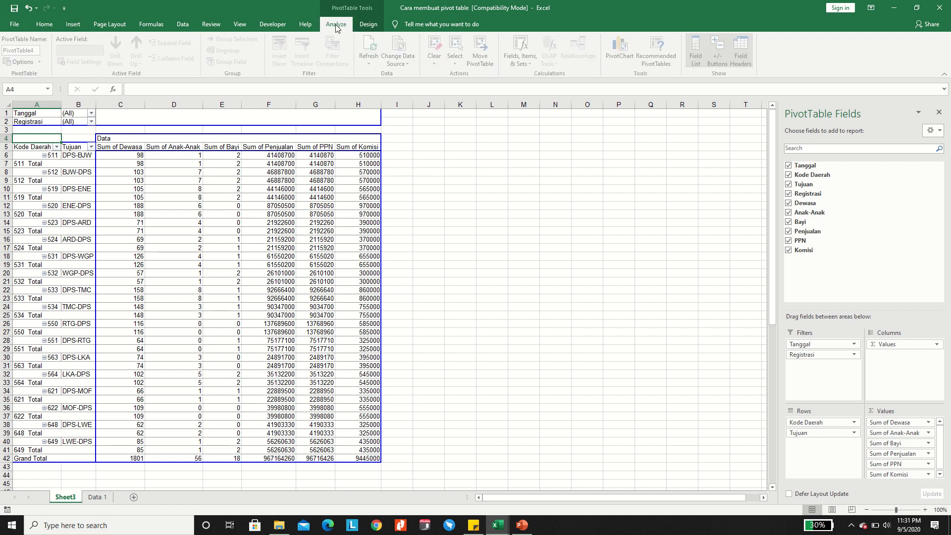
{"action": "left_click", "coordinate": [369, 26]}
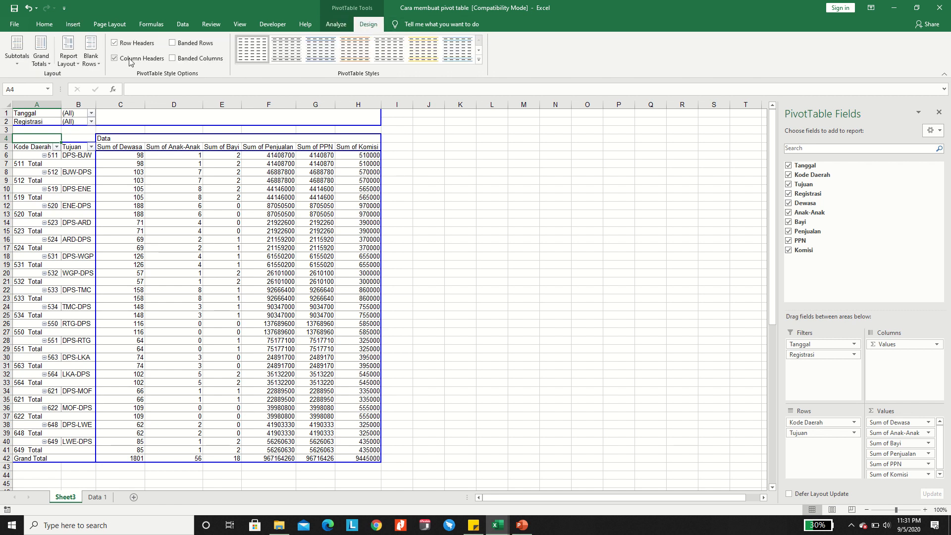
{"action": "left_click", "coordinate": [67, 63]}
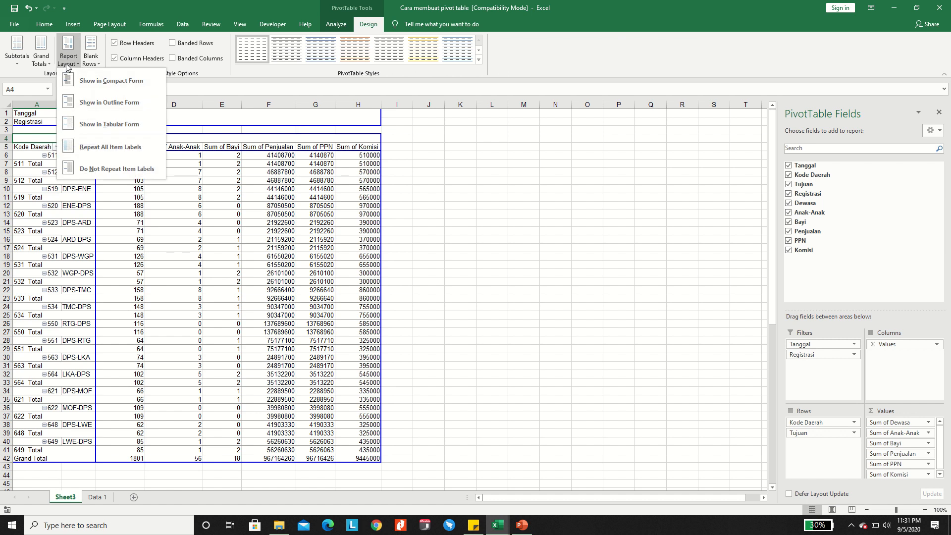
{"action": "left_click", "coordinate": [83, 84]}
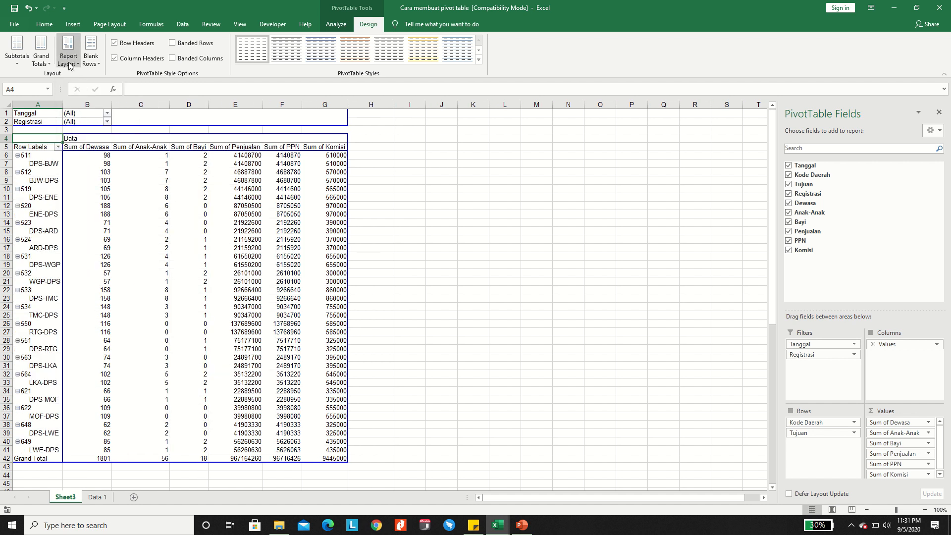
Try the Outline Form report layout on the PivotTable and switch it to Tabular Form
{"action": "left_click", "coordinate": [69, 63]}
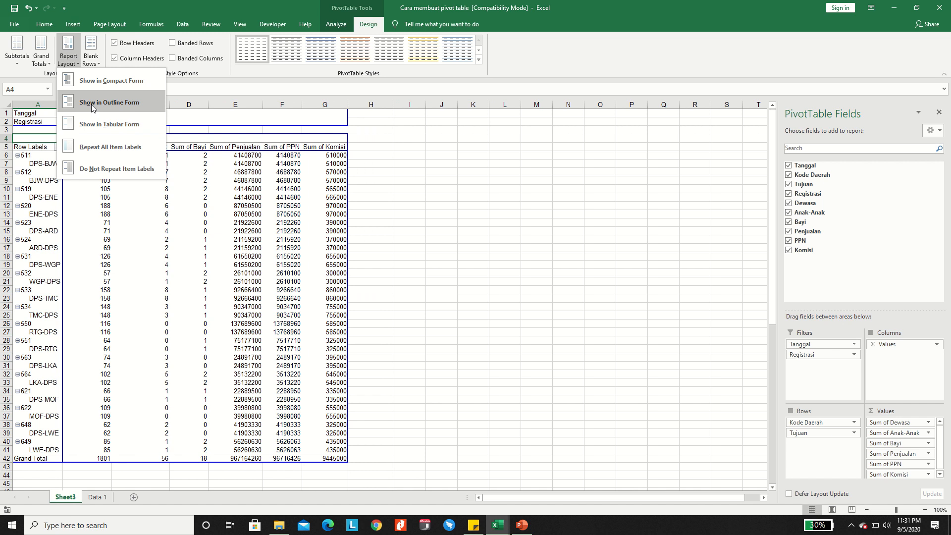
{"action": "left_click", "coordinate": [91, 104]}
{"action": "left_click", "coordinate": [69, 59]}
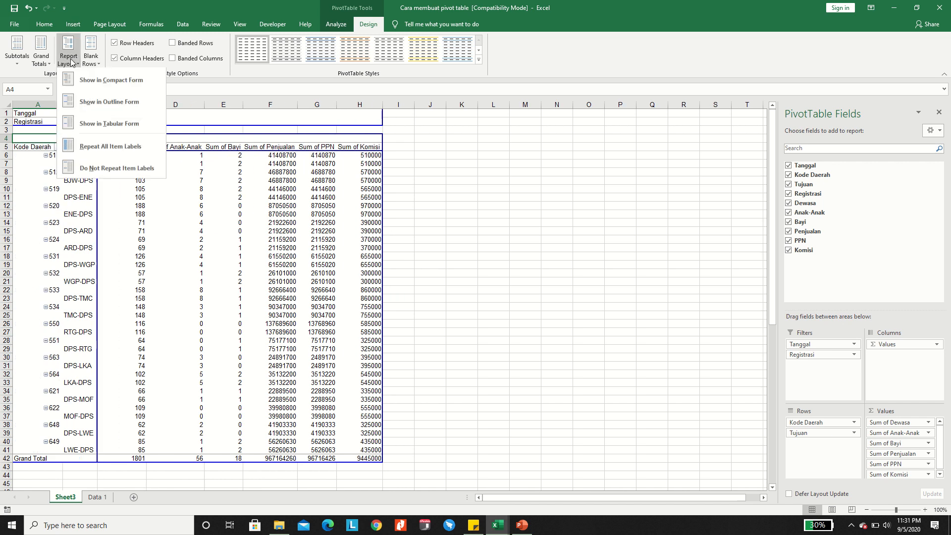
{"action": "left_click", "coordinate": [100, 126]}
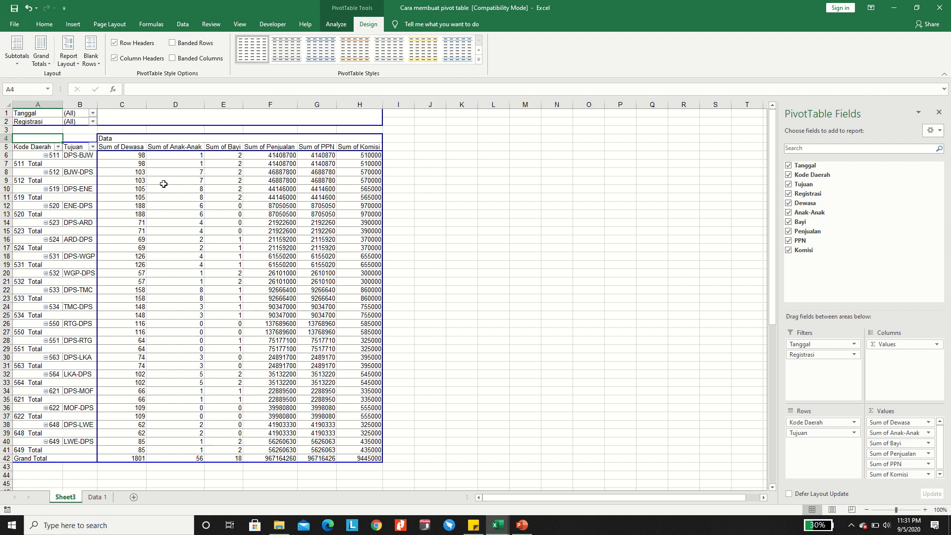
Reapply the Tabular Form report layout and set the PivotTable to show no subtotals
{"action": "left_click", "coordinate": [69, 58]}
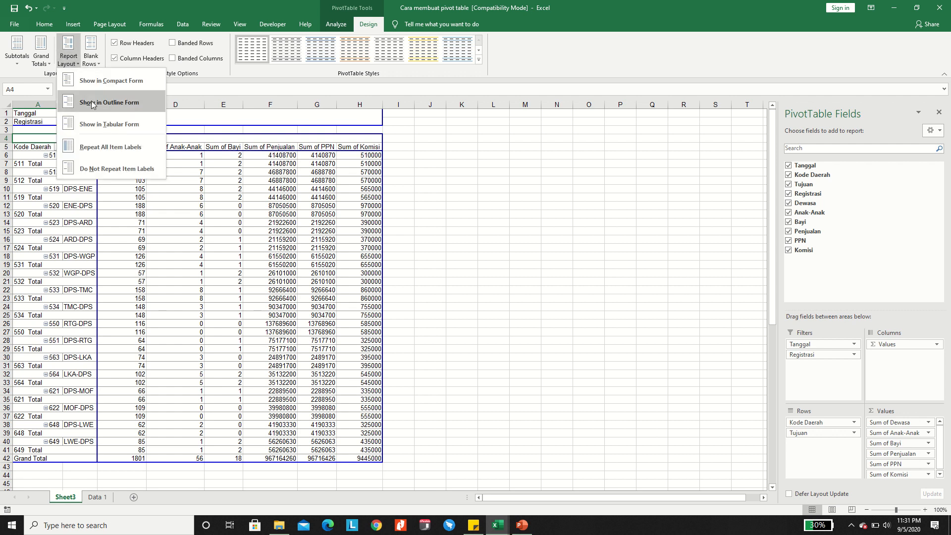
{"action": "left_click", "coordinate": [105, 125]}
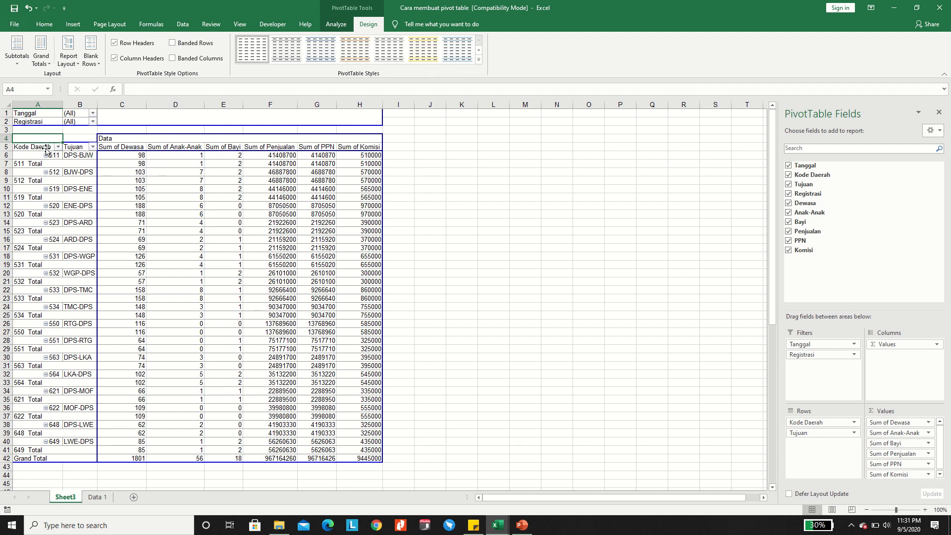
{"action": "left_click", "coordinate": [27, 163]}
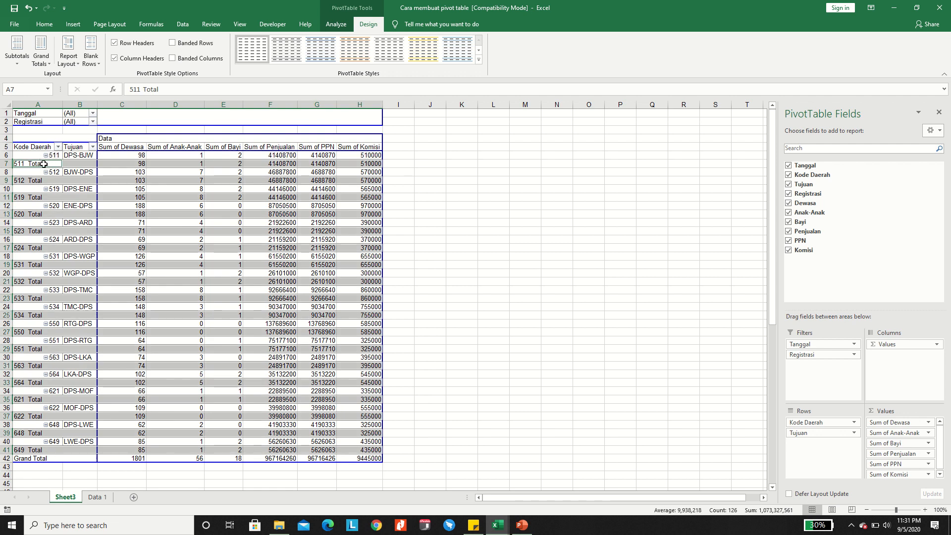
{"action": "left_click", "coordinate": [37, 147]}
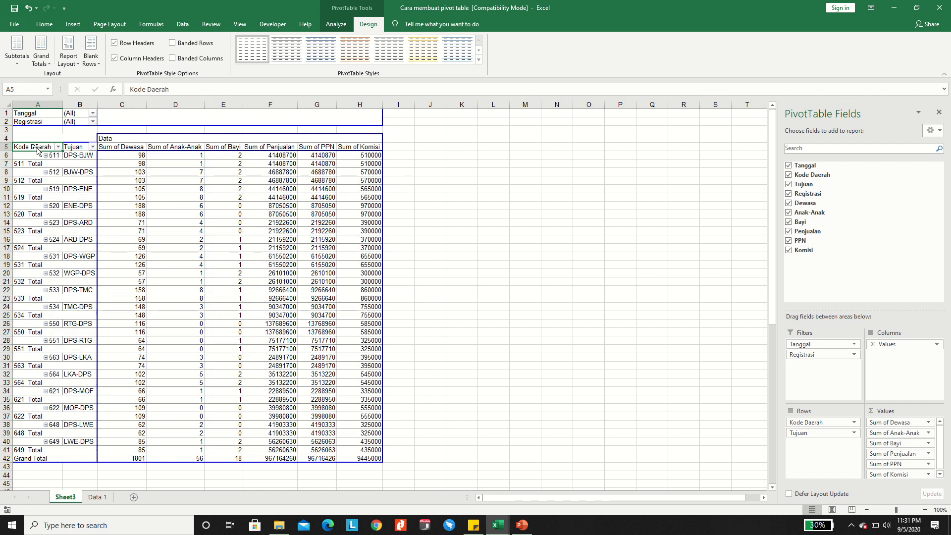
{"action": "left_click", "coordinate": [19, 61]}
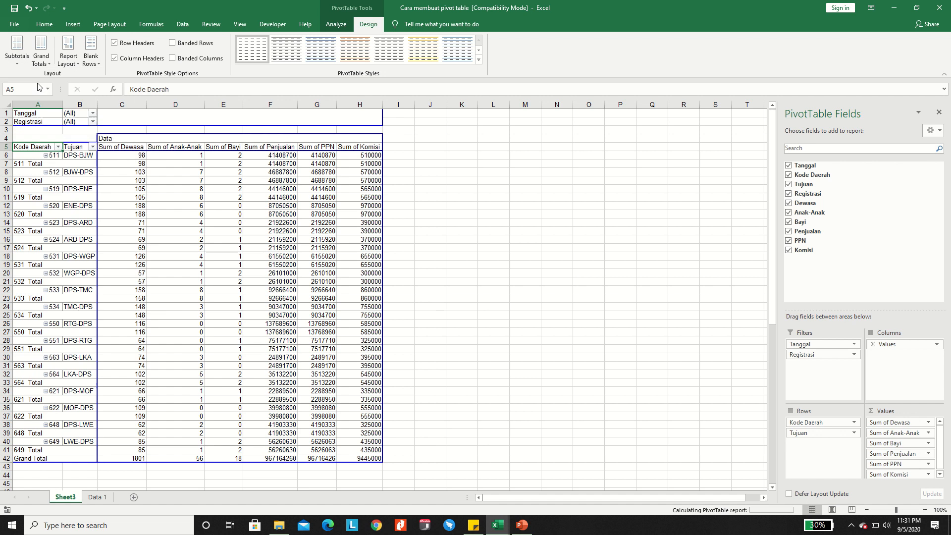
{"action": "left_click", "coordinate": [37, 82]}
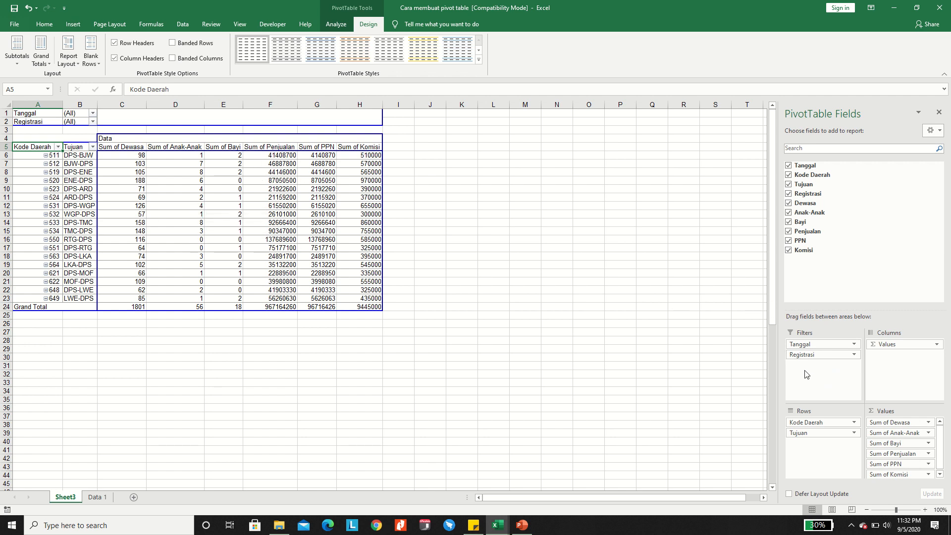
Move Kode Daerah to the PivotTable filters and bring Tanggal into the rows, ordered with Tujuan first and Tanggal second
{"action": "left_click", "coordinate": [813, 423]}
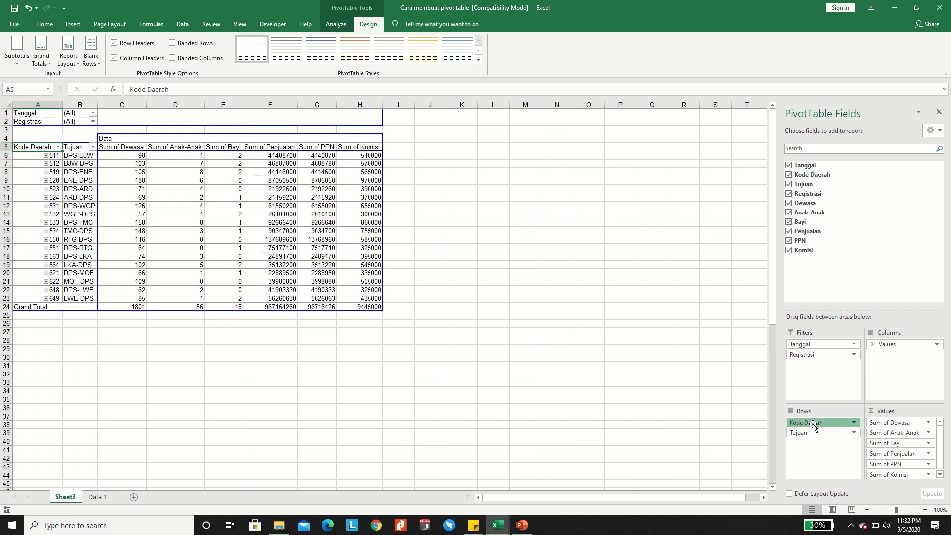
{"action": "left_click_drag", "start_coordinate": [812, 423], "coordinate": [813, 366]}
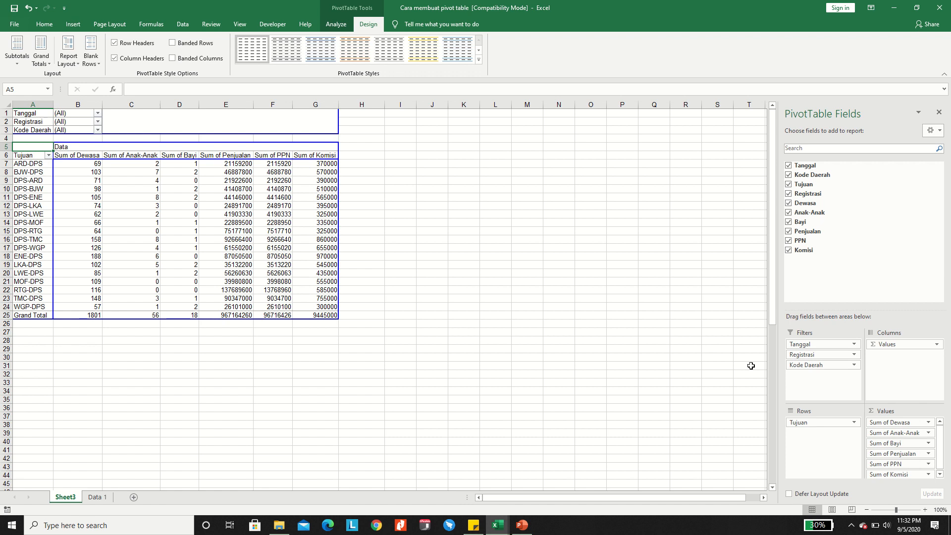
{"action": "left_click", "coordinate": [815, 345]}
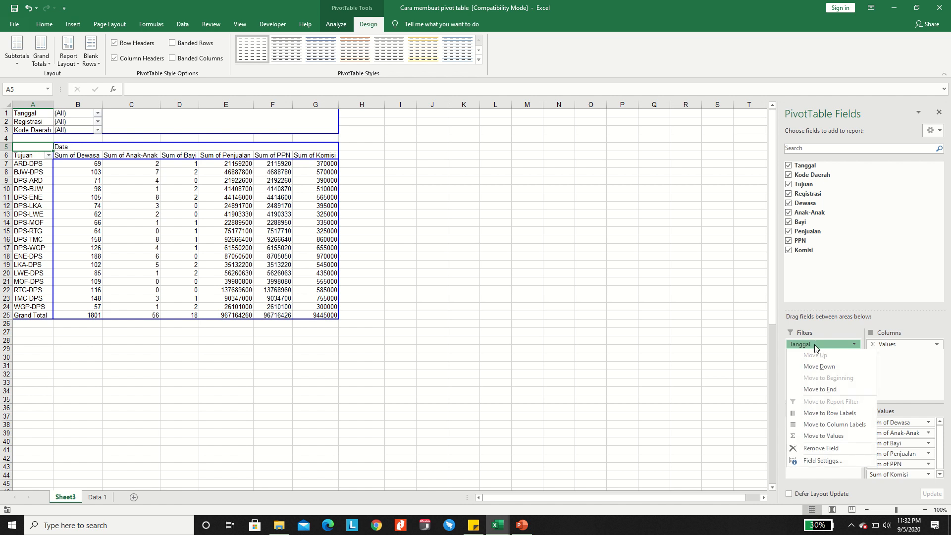
{"action": "left_click_drag", "start_coordinate": [815, 345], "coordinate": [816, 420]}
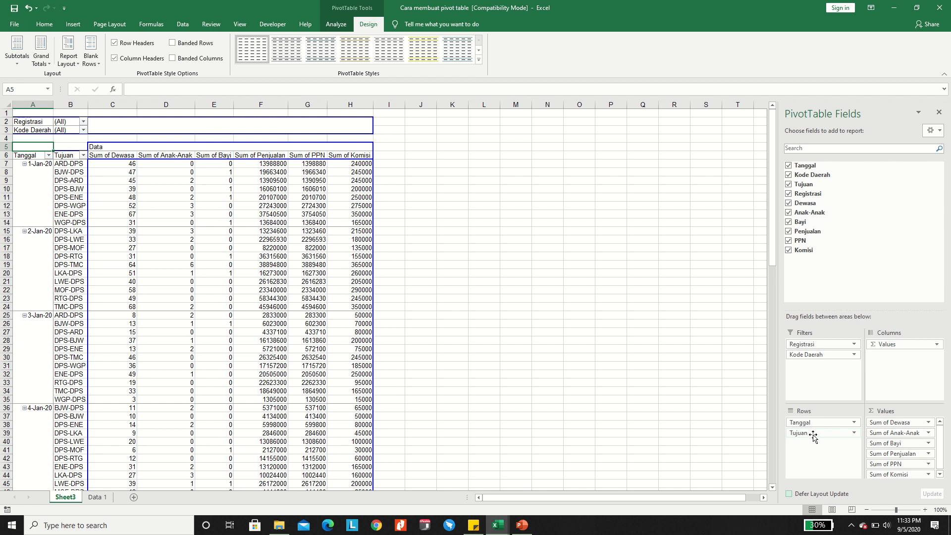
{"action": "left_click_drag", "start_coordinate": [812, 436], "coordinate": [812, 423]}
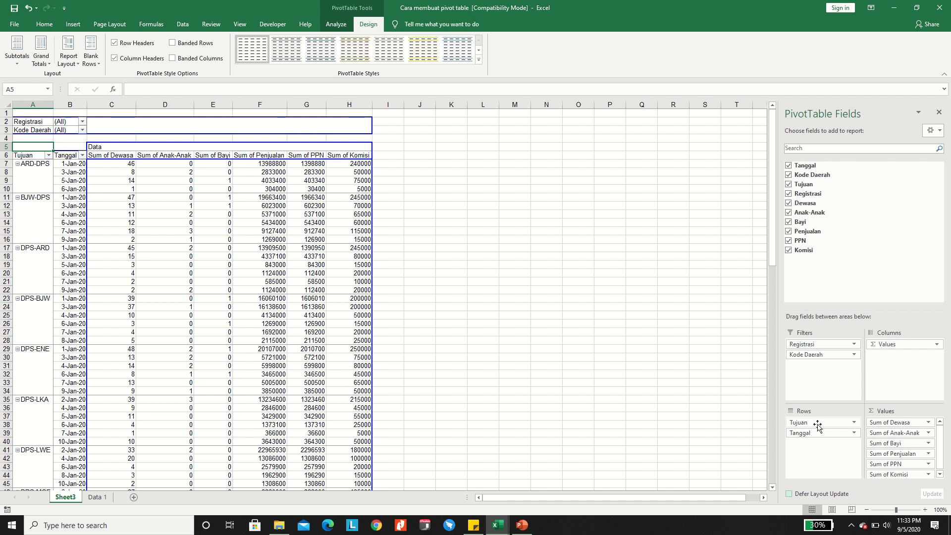
Make Registrasi the only row field by bringing it in from the filters and moving Tujuan and Tanggal to the filters
{"action": "left_click", "coordinate": [817, 425]}
{"action": "mouse_move", "coordinate": [817, 425]}
{"action": "left_mouse_down"}
{"action": "mouse_move", "coordinate": [814, 367]}
{"action": "mouse_move", "coordinate": [815, 427]}
{"action": "left_mouse_up"}
{"action": "left_click", "coordinate": [812, 345]}
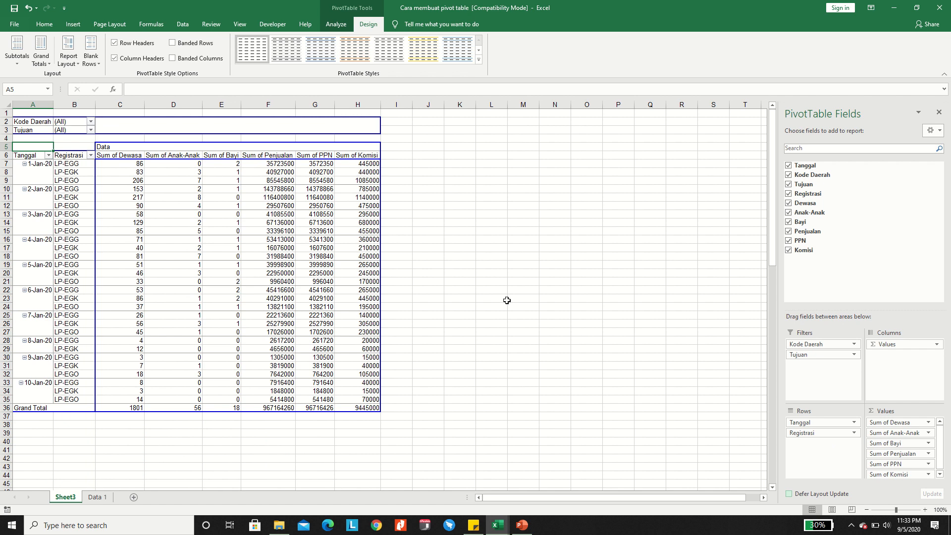
{"action": "left_click_drag", "start_coordinate": [812, 435], "coordinate": [810, 421]}
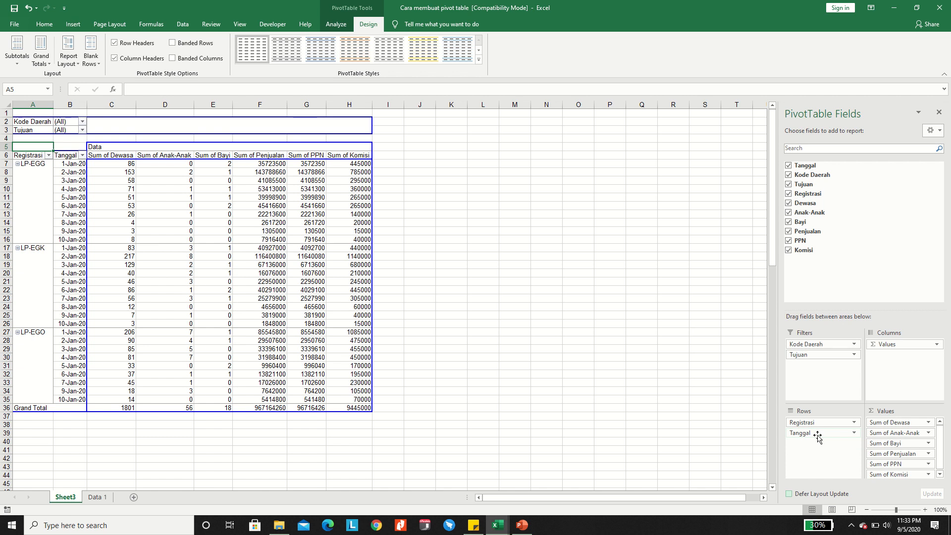
{"action": "left_click_drag", "start_coordinate": [818, 437], "coordinate": [812, 379]}
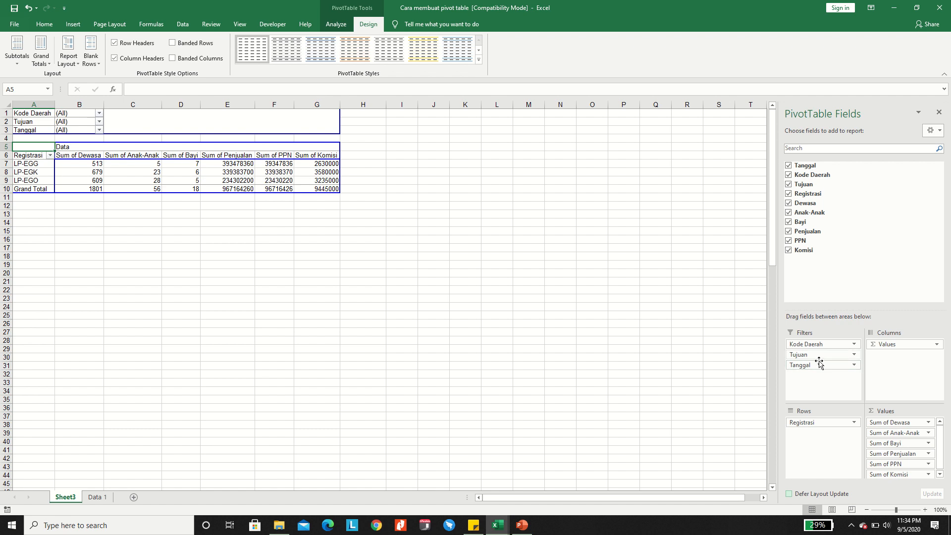
Move all filter fields into the rows, ordered Tanggal, Registrasi, Kode Daerah and Tujuan, and look through the resulting PivotTable
{"action": "left_click_drag", "start_coordinate": [820, 365], "coordinate": [823, 420]}
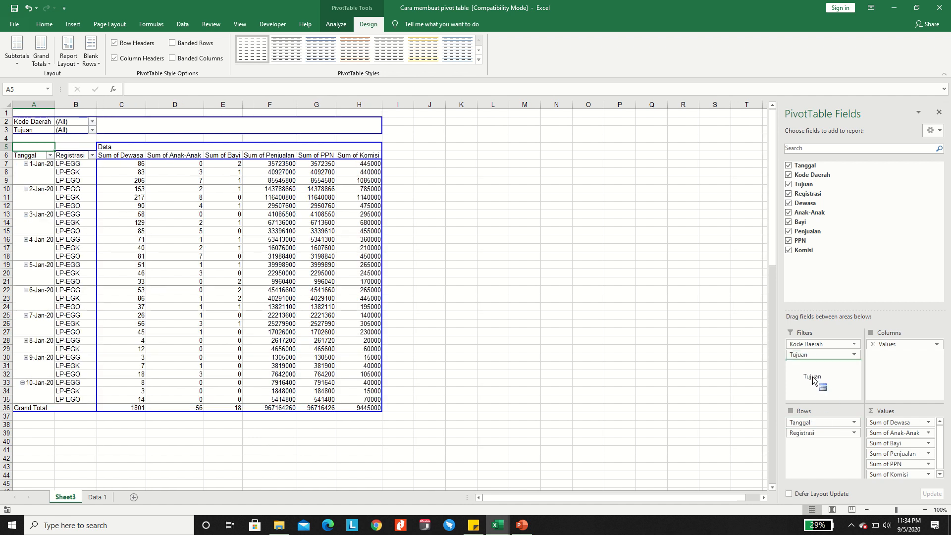
{"action": "left_click_drag", "start_coordinate": [812, 345], "coordinate": [816, 443]}
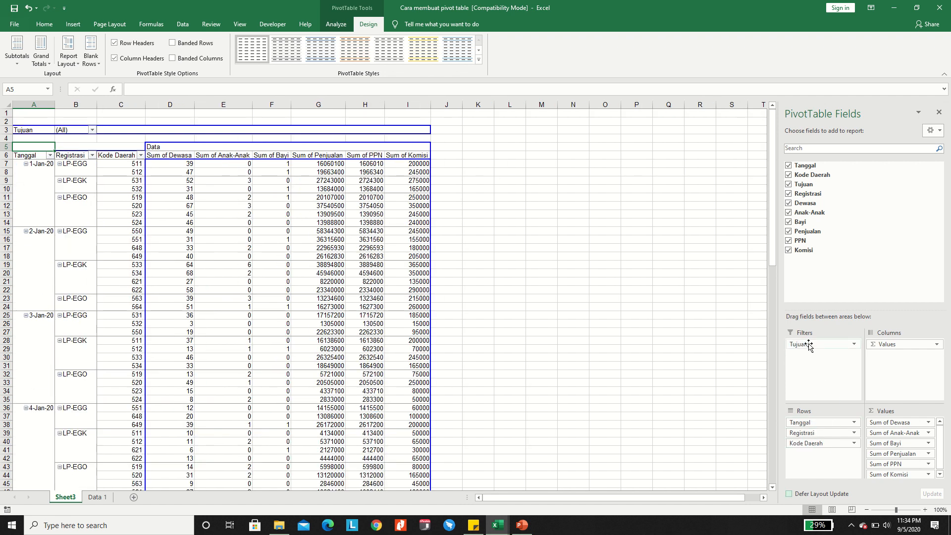
{"action": "left_click_drag", "start_coordinate": [812, 345], "coordinate": [822, 454]}
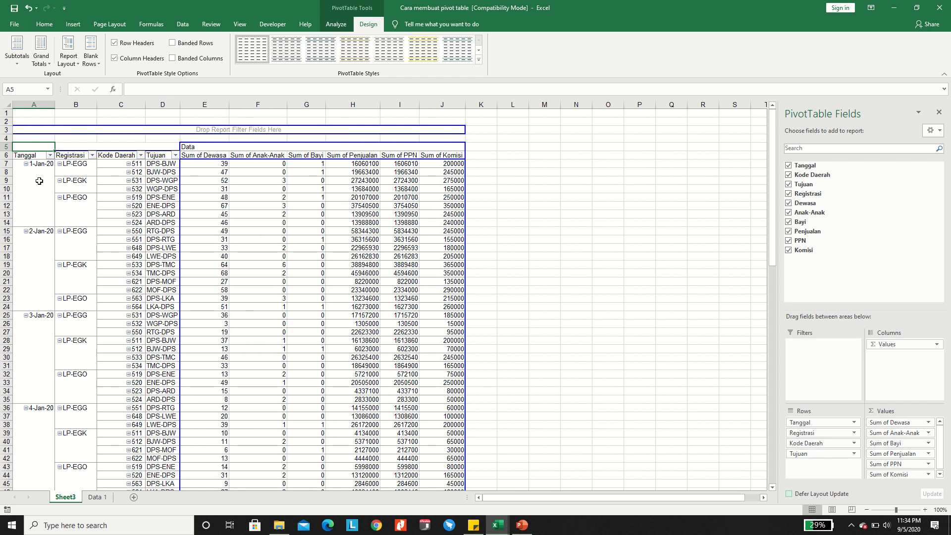
{"action": "scroll", "coordinate": [267, 235], "scroll_direction": "down", "scroll_amount": 5}
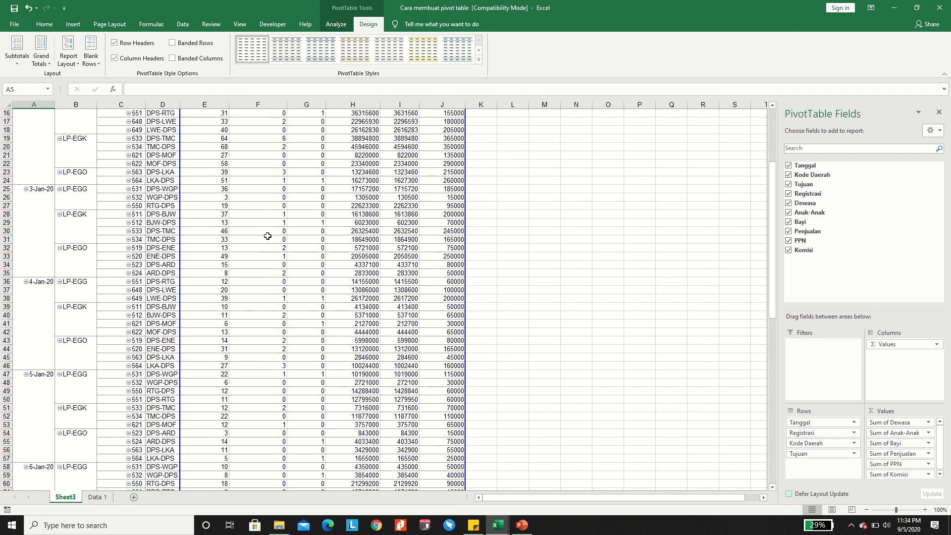
{"action": "scroll", "coordinate": [267, 235], "scroll_direction": "up", "scroll_amount": 7}
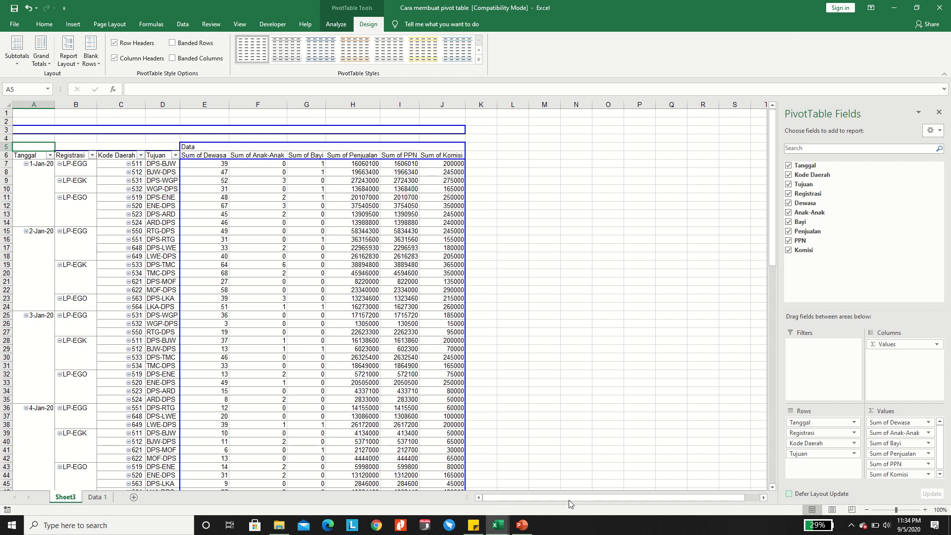
{"action": "left_click", "coordinate": [529, 525]}
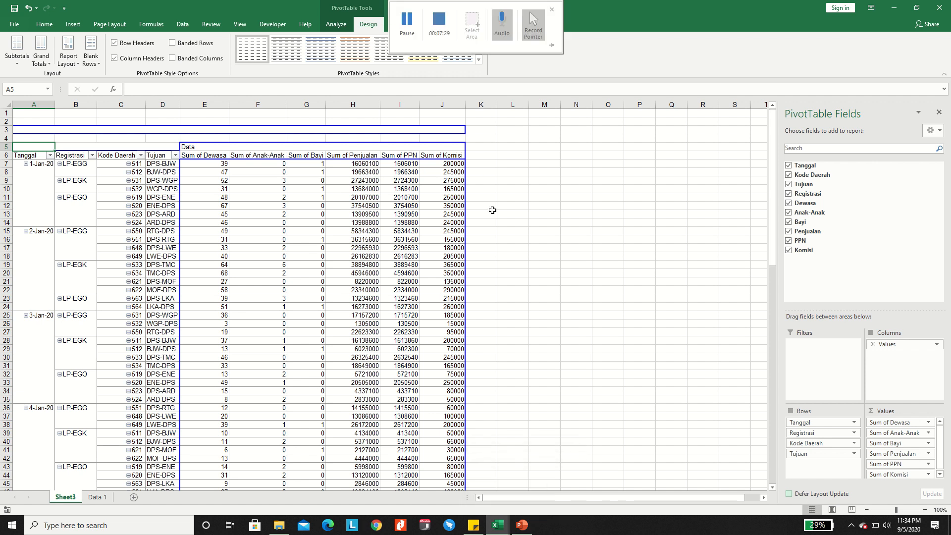